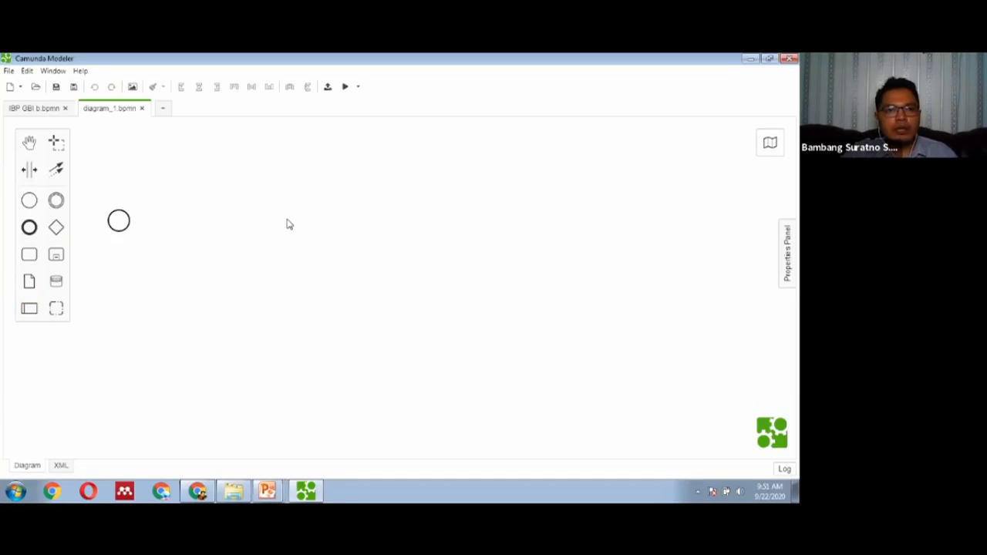
Place a pool around the existing start event
click(29, 309)
click(368, 233)
click(372, 240)
click(394, 347)
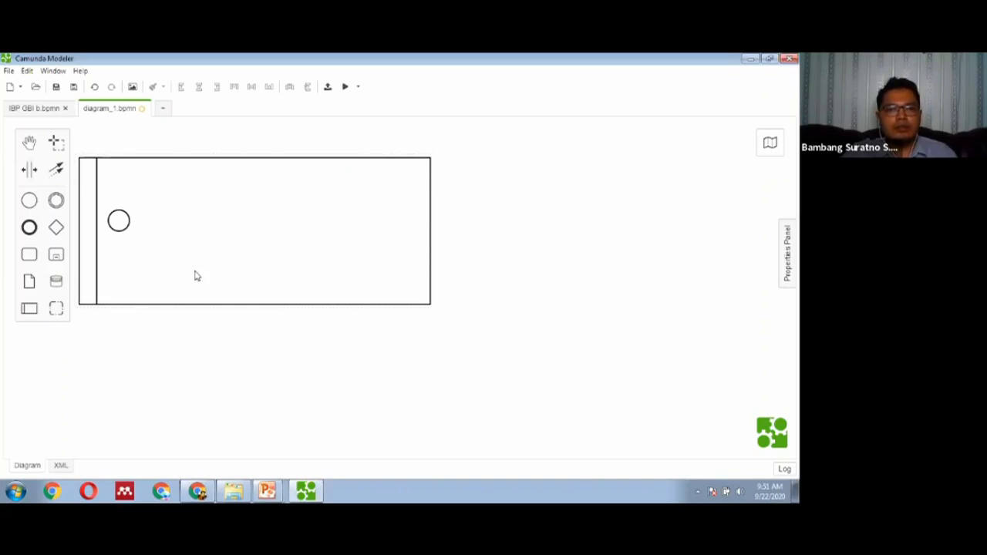
Place a second pool below the first one, then delete it
click(29, 309)
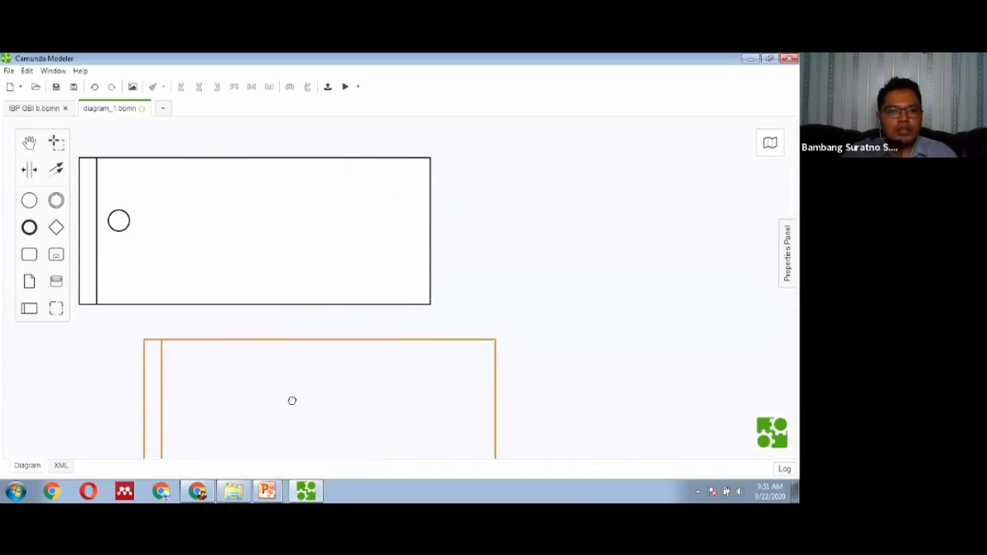
click(255, 410)
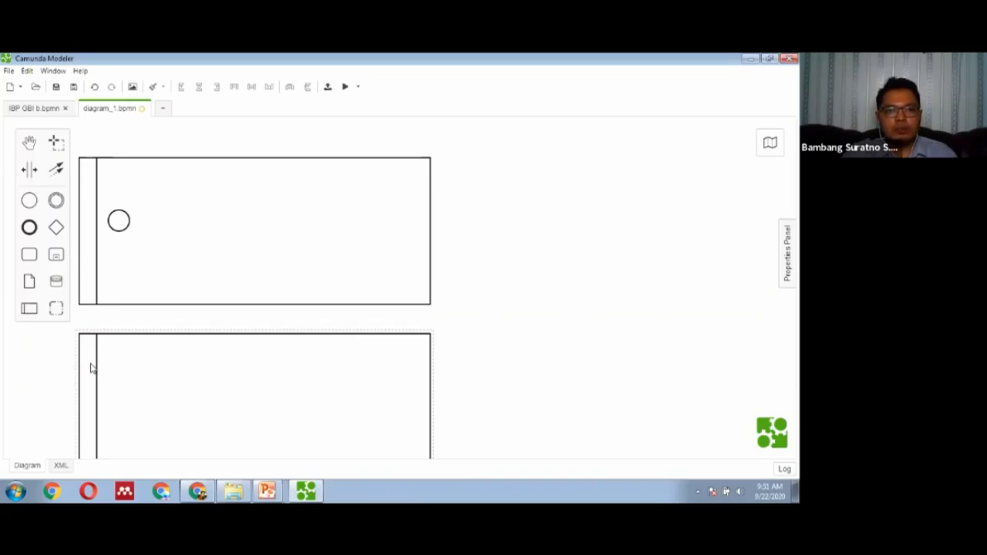
click(128, 364)
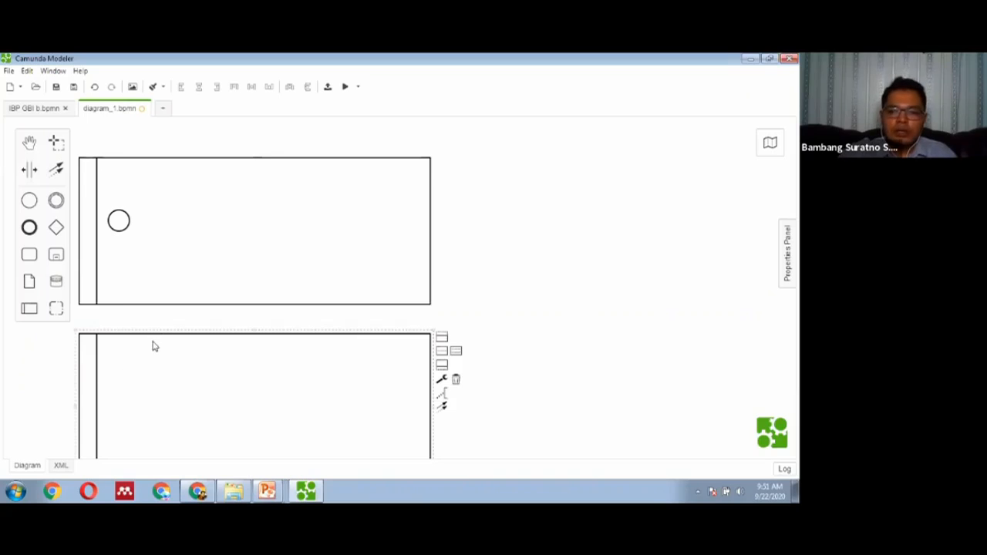
key(Delete)
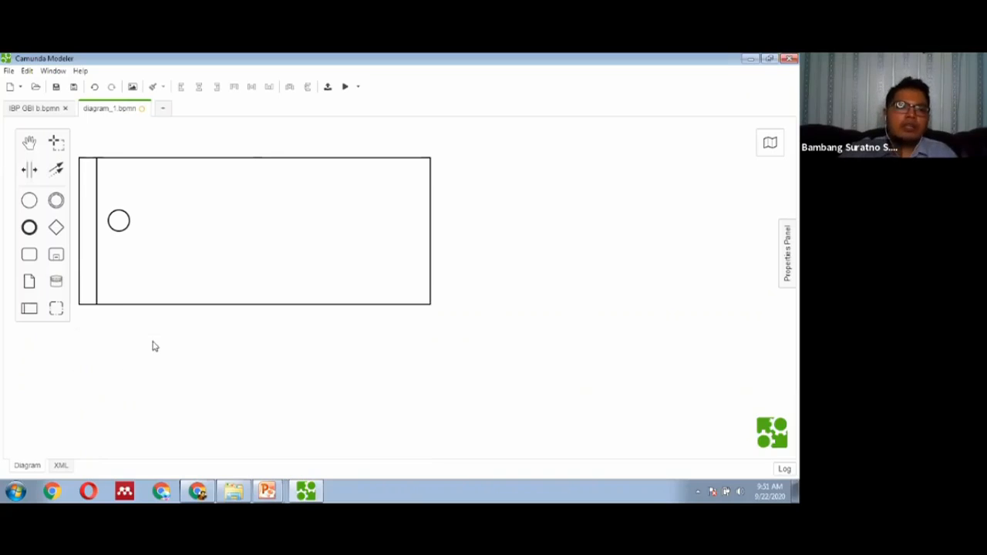
Add a lane below the existing pool and name the pool GBI
click(94, 262)
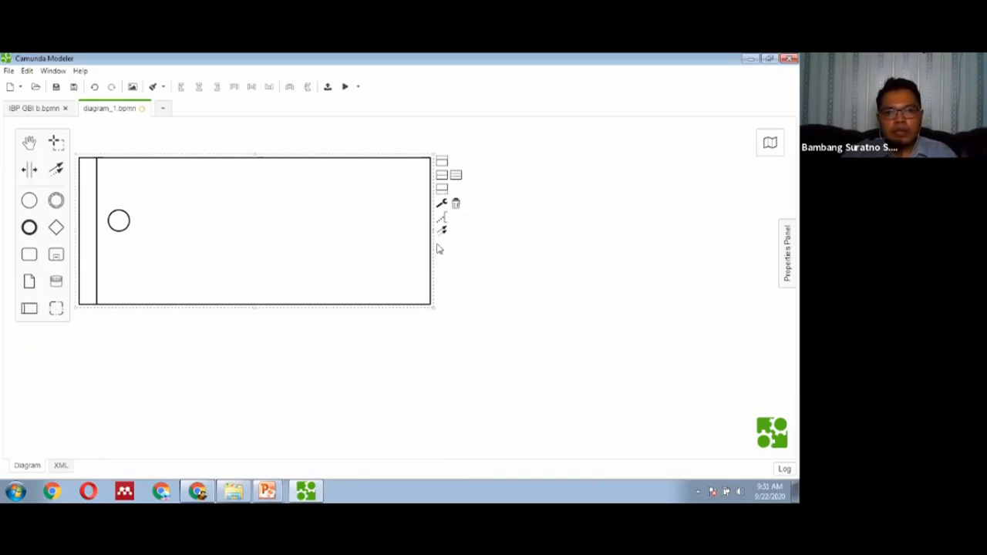
click(446, 189)
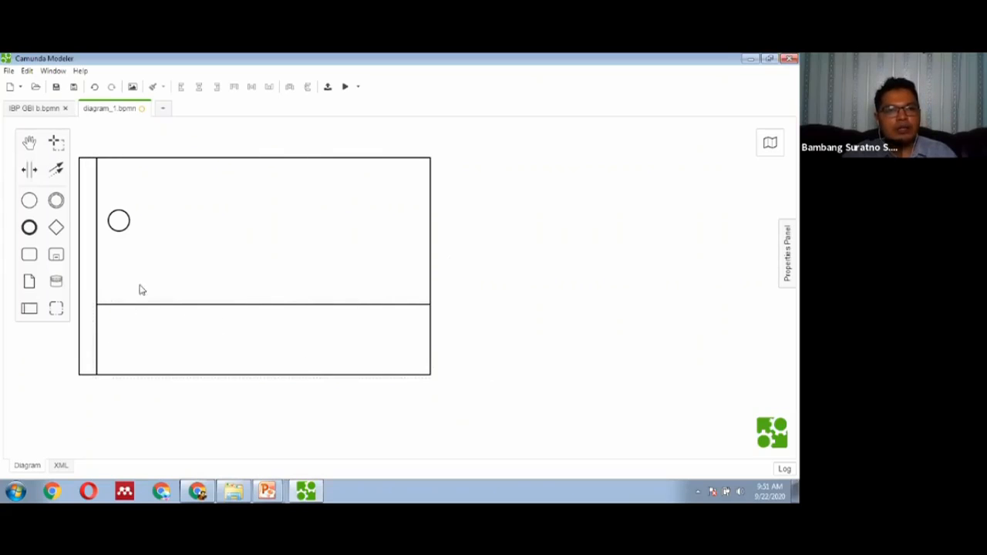
double_click(88, 285)
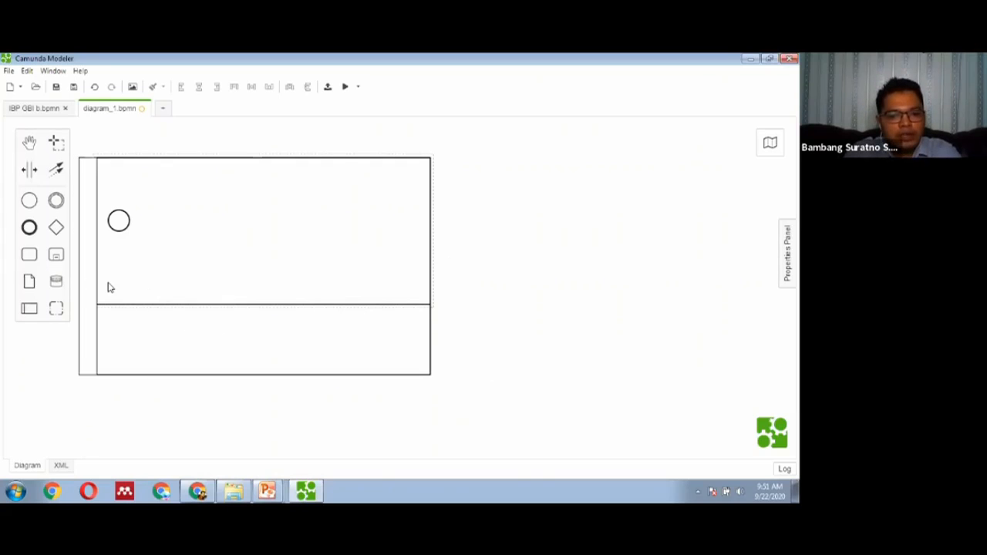
click(189, 286)
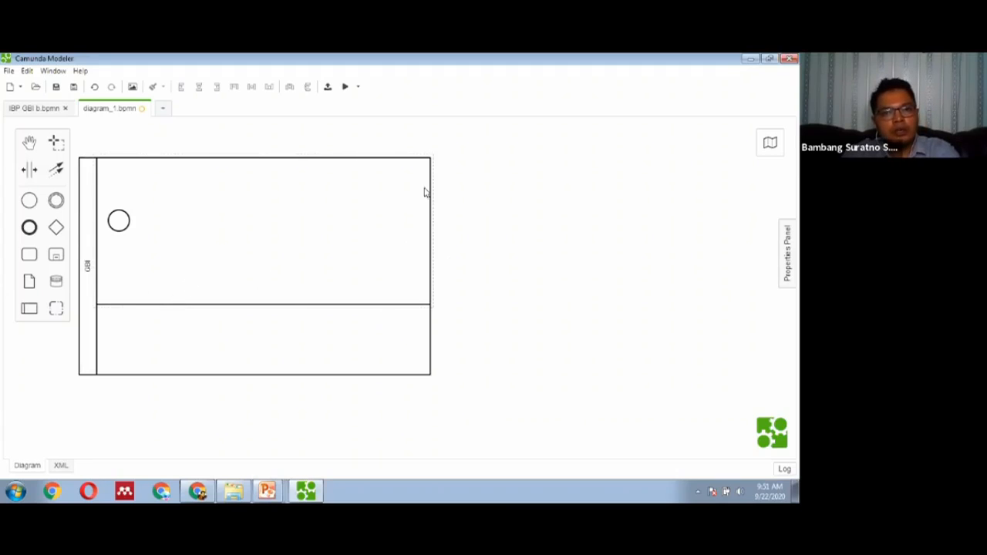
Name the upper lane SD and the lower lane MM
double_click(428, 187)
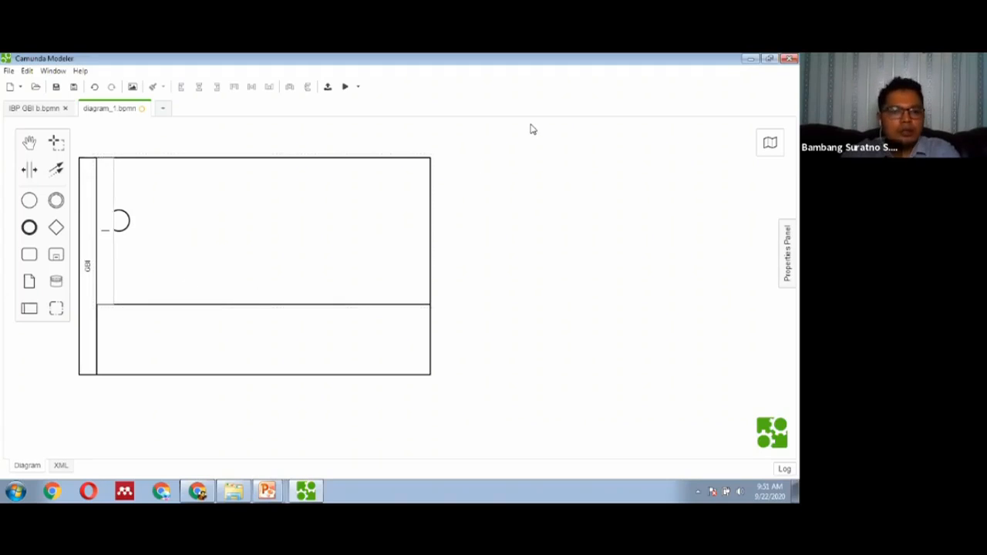
text(SD)
click(540, 266)
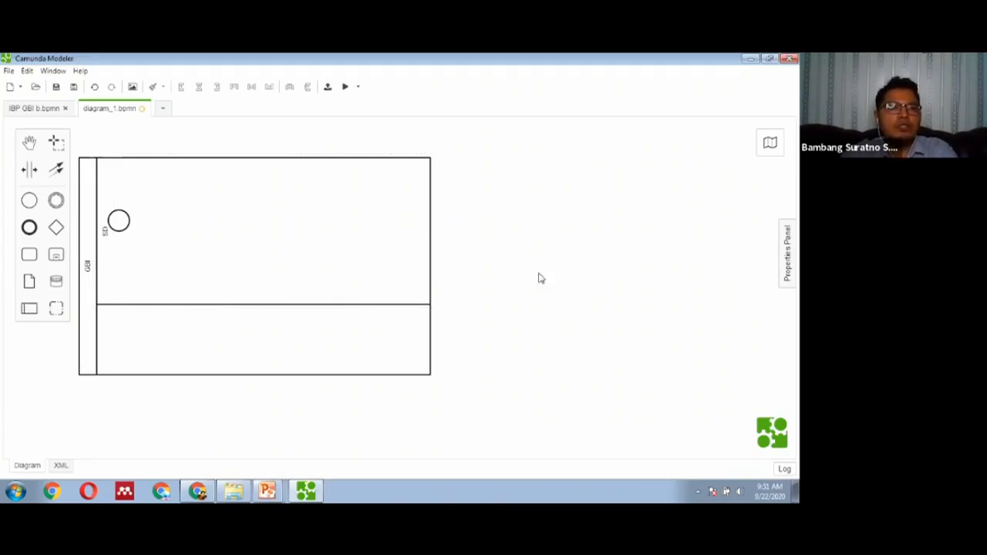
double_click(434, 346)
text(MM)
click(580, 324)
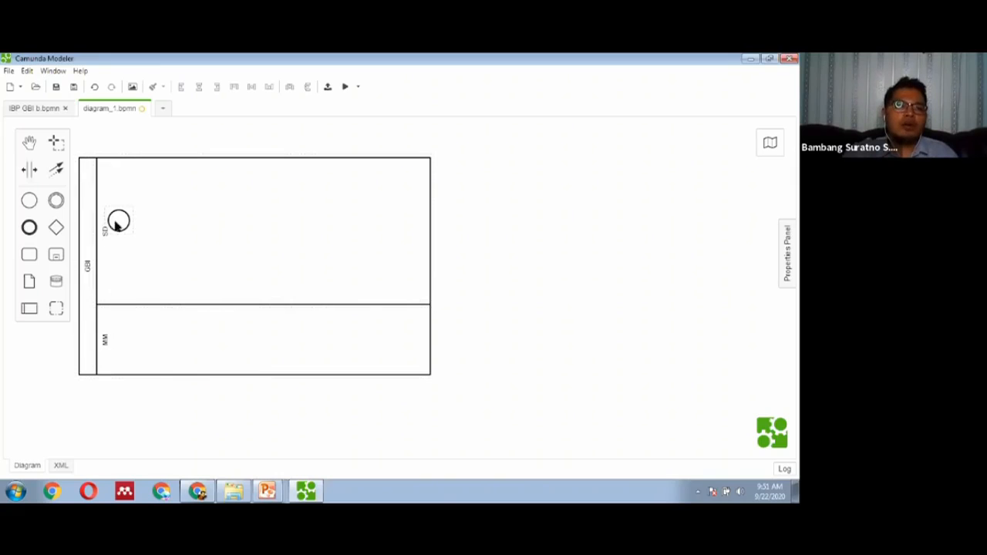
Move the start event away from the SD lane label and place an end event at the far right of the MM lane
drag(128, 227, 157, 207)
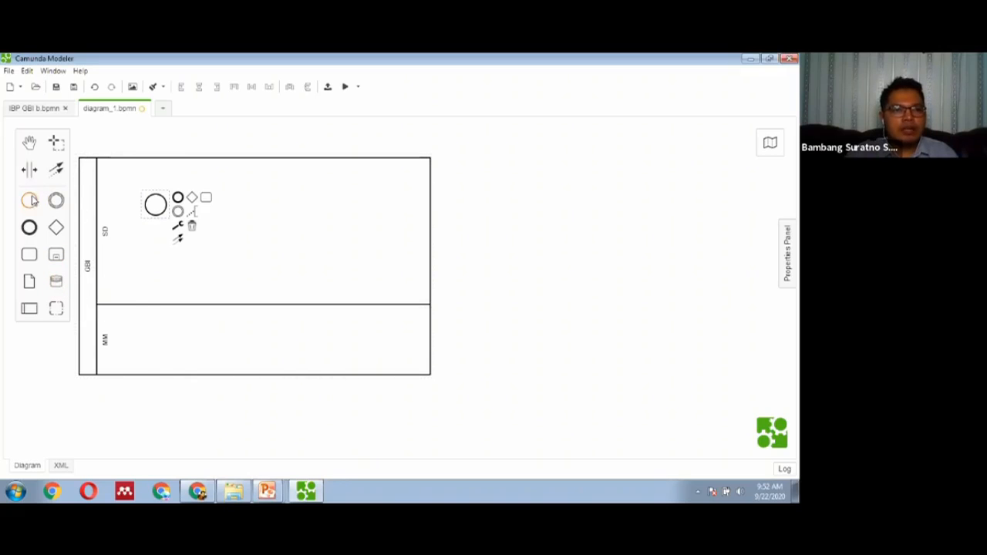
click(29, 228)
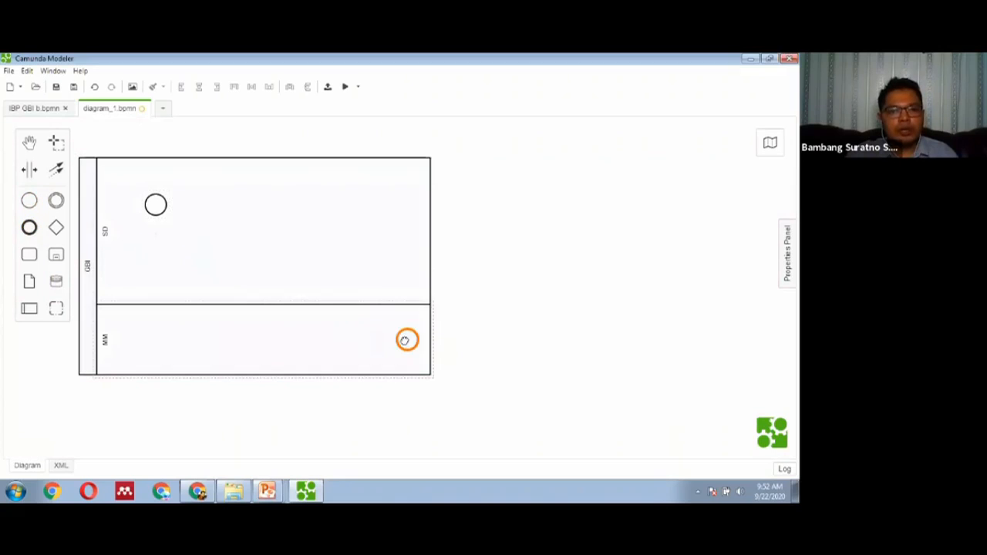
click(407, 340)
click(426, 400)
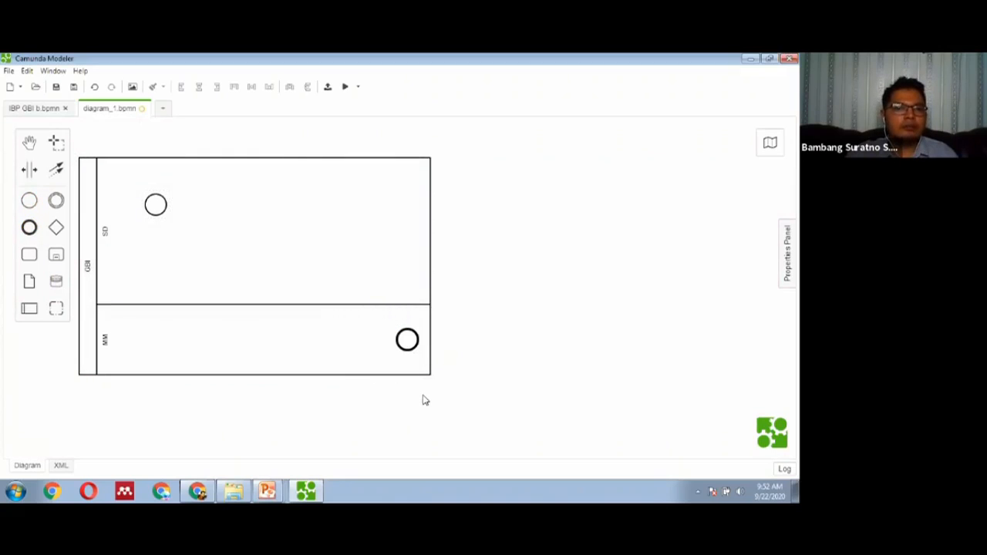
Add an unnamed task right of the start event in the SD lane and a data object further to its right
click(30, 256)
click(219, 210)
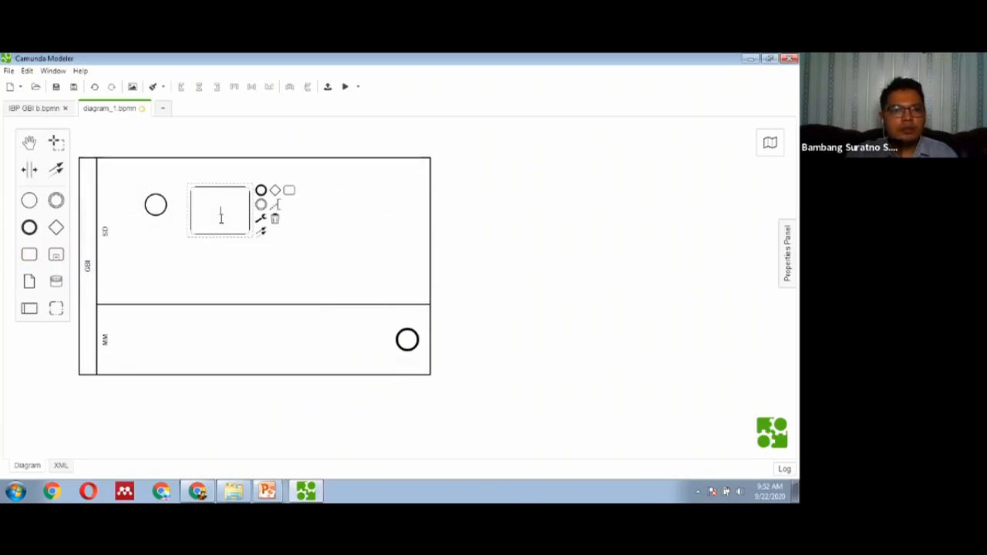
click(221, 215)
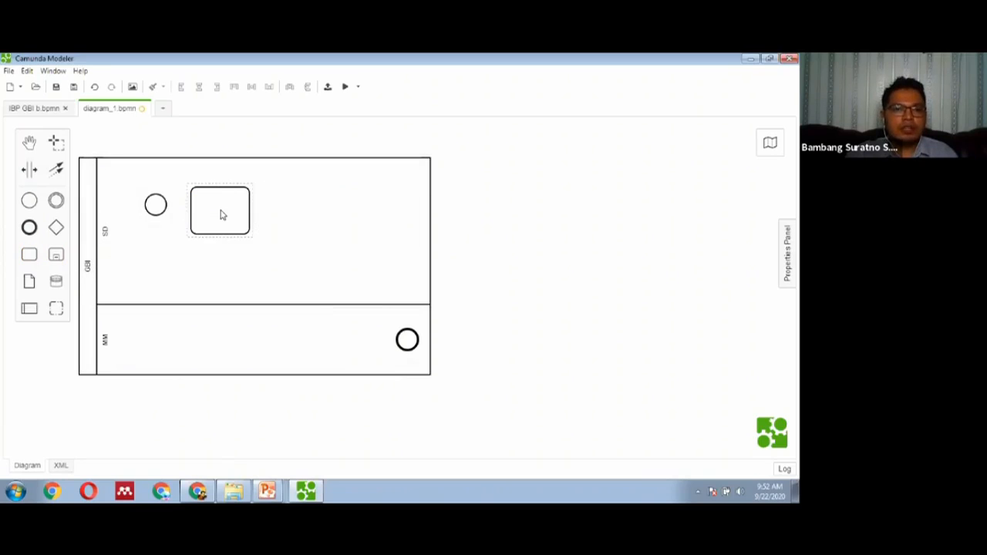
click(30, 282)
click(317, 209)
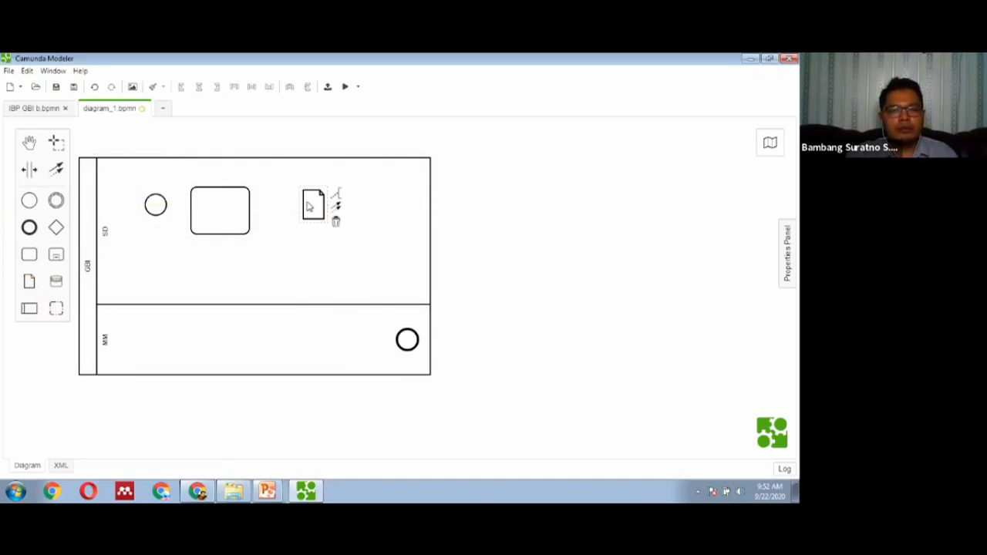
click(312, 228)
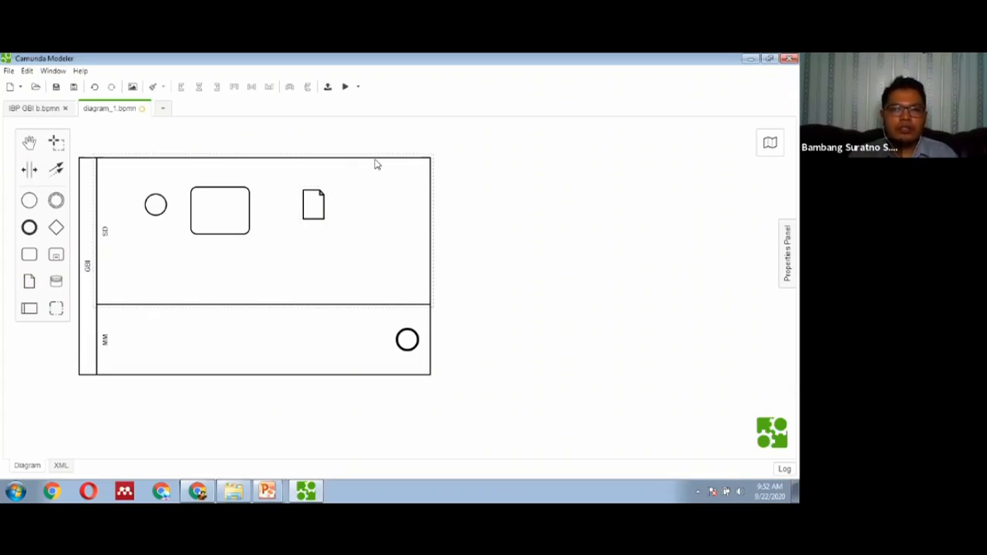
click(310, 210)
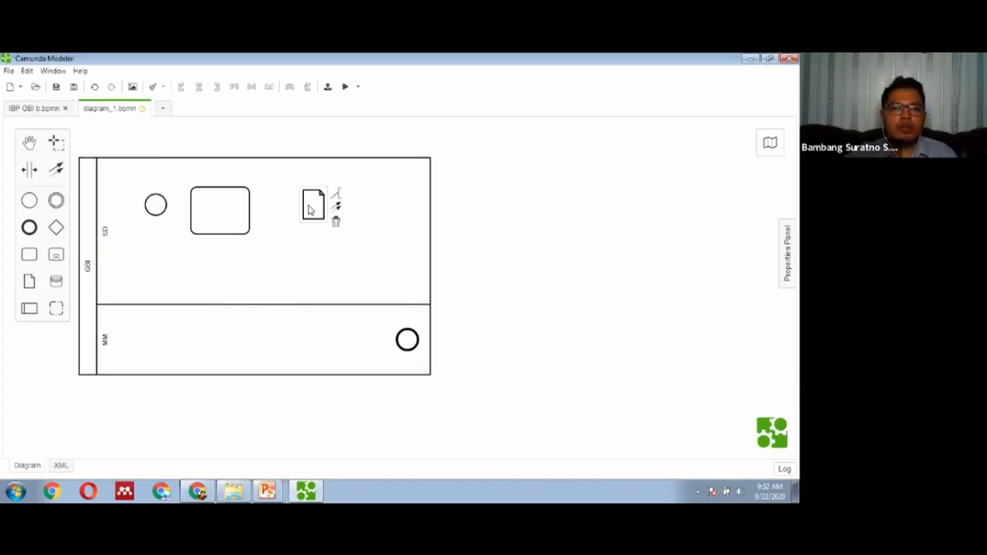
click(249, 311)
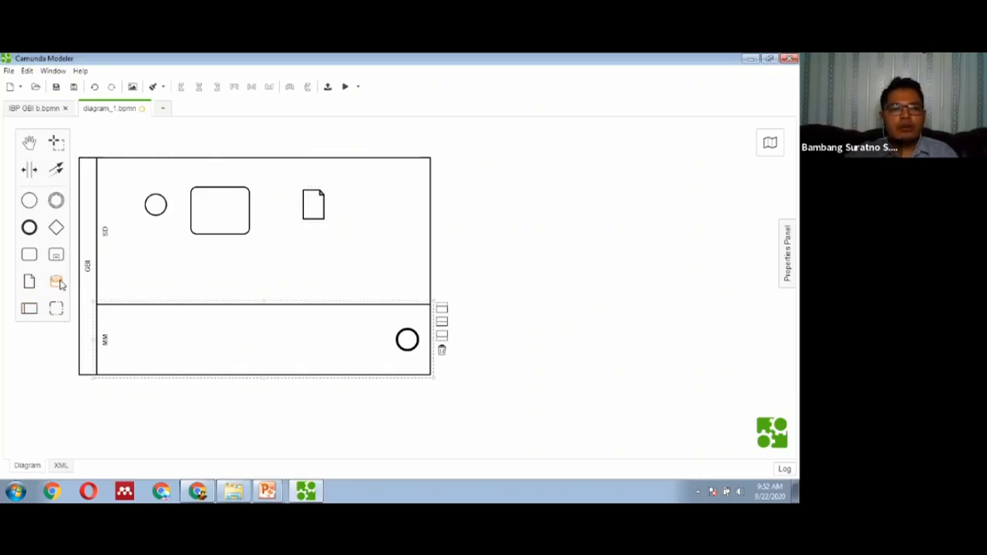
Add an unnamed data store near the right end of the SD lane, above the end event
drag(60, 285, 395, 260)
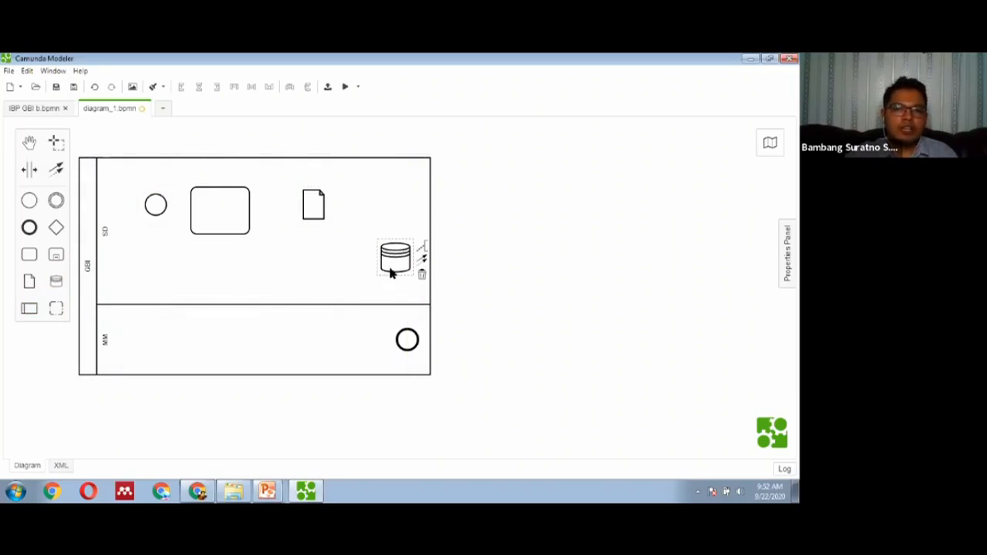
click(398, 264)
click(399, 265)
click(395, 290)
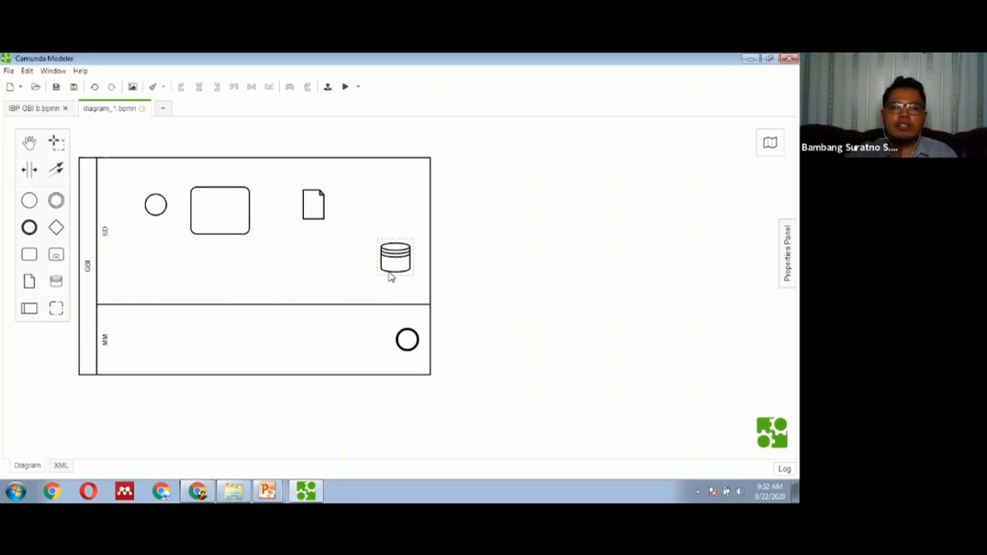
click(397, 260)
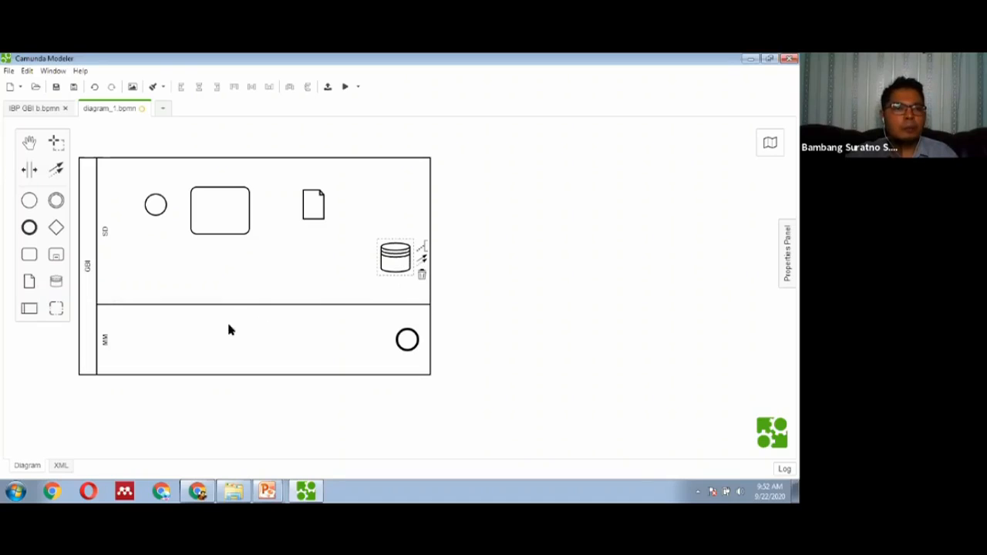
Add a gateway in the SD lane below the data object
click(60, 231)
click(307, 258)
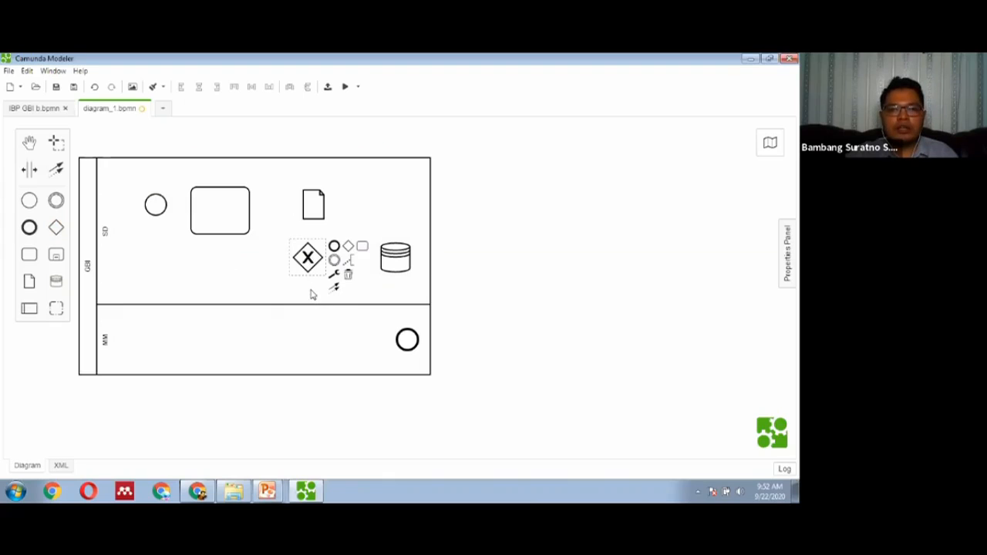
click(312, 294)
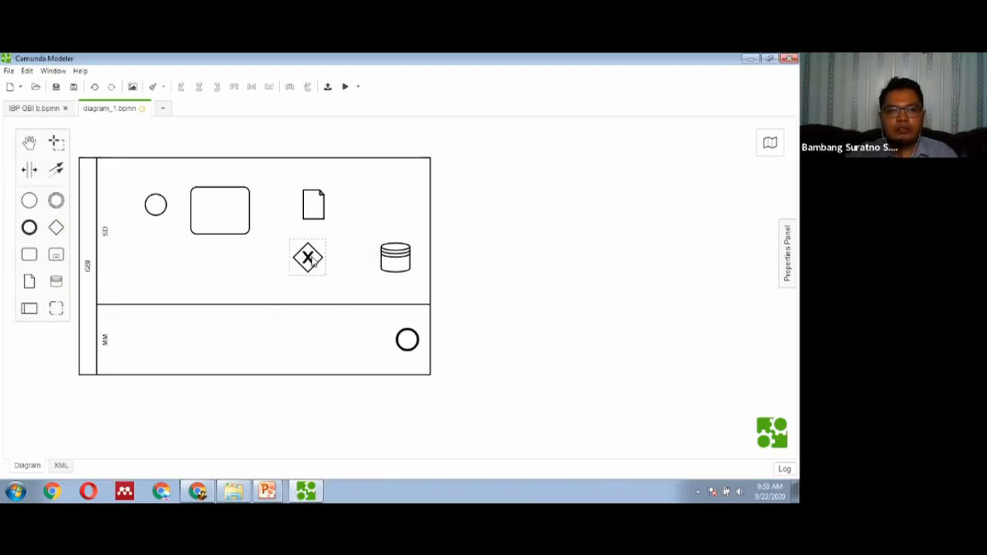
Change the gateway below the data object to a Parallel Gateway
click(311, 260)
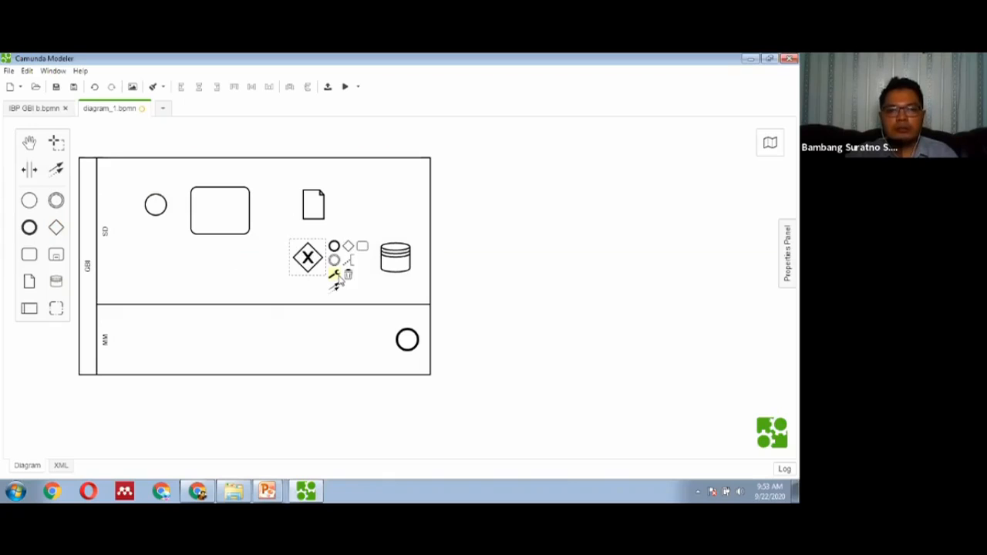
click(337, 277)
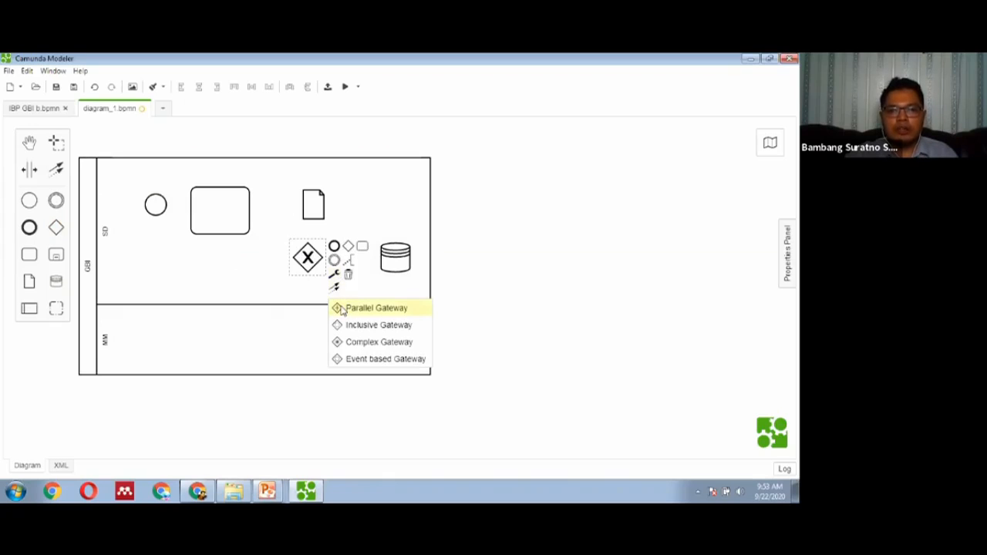
click(356, 310)
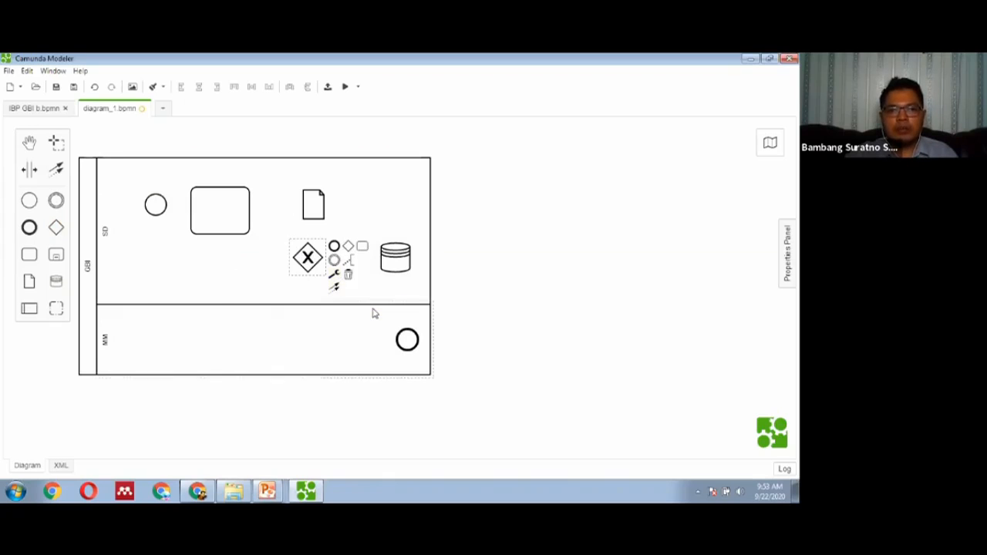
Change the gateway's type to Inclusive Gateway and shift it slightly down and to the right within the SD lane
click(317, 266)
click(334, 275)
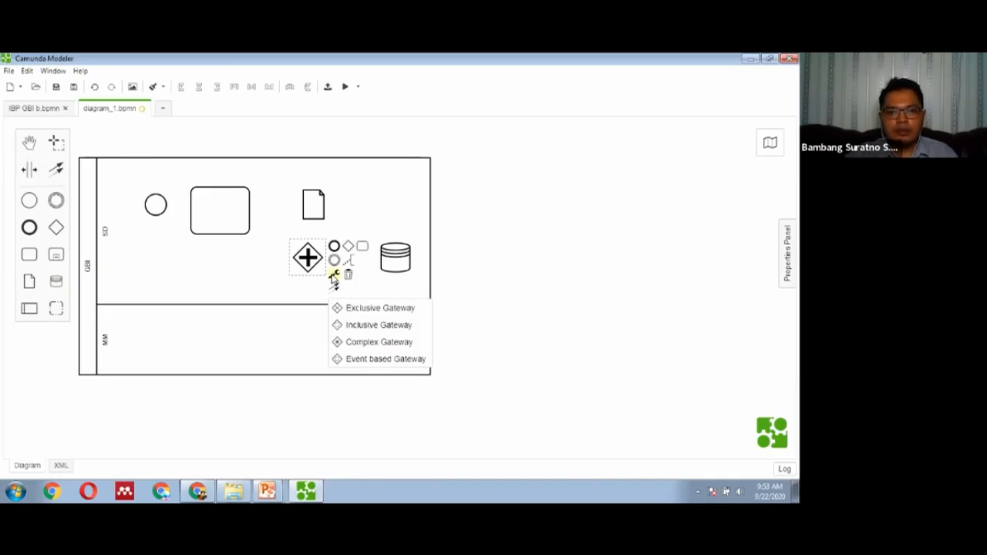
click(361, 326)
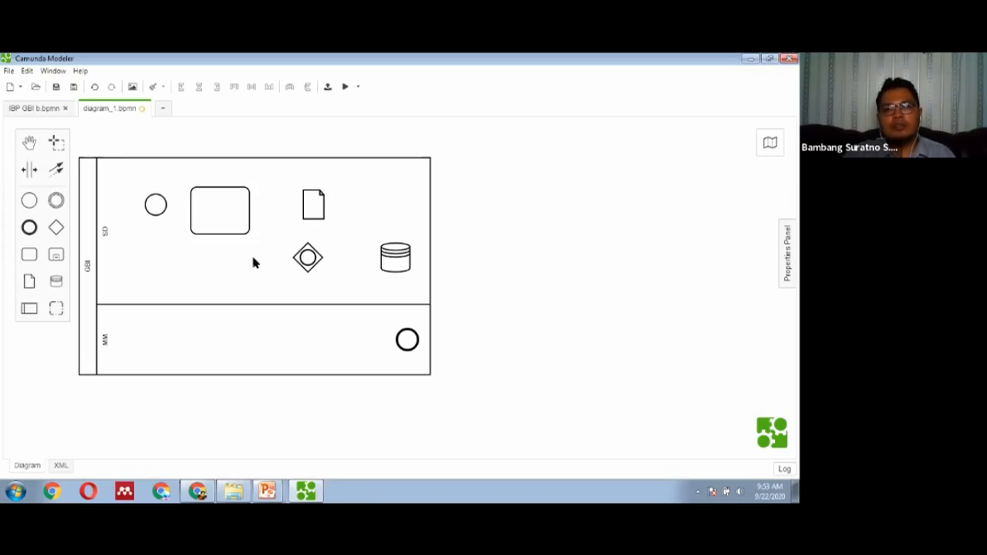
drag(311, 265, 334, 275)
Add a second start event left of the gateway in the SD lane and change it to a Message Start Event
click(31, 202)
click(284, 246)
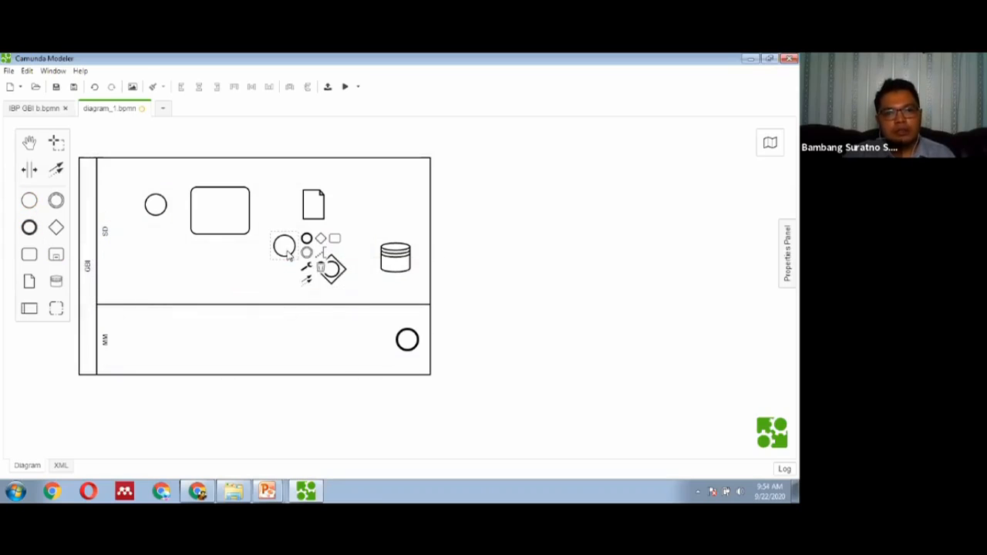
click(307, 267)
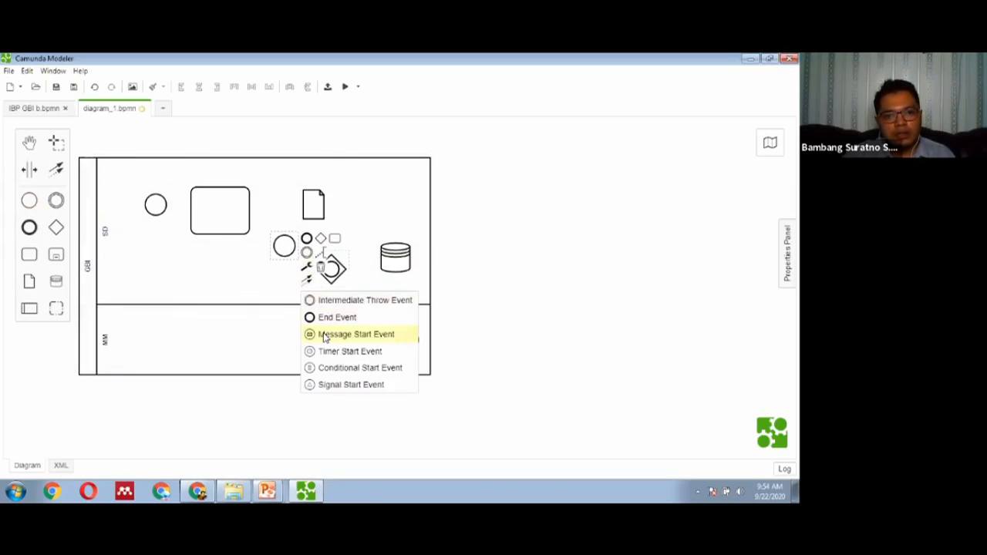
click(325, 337)
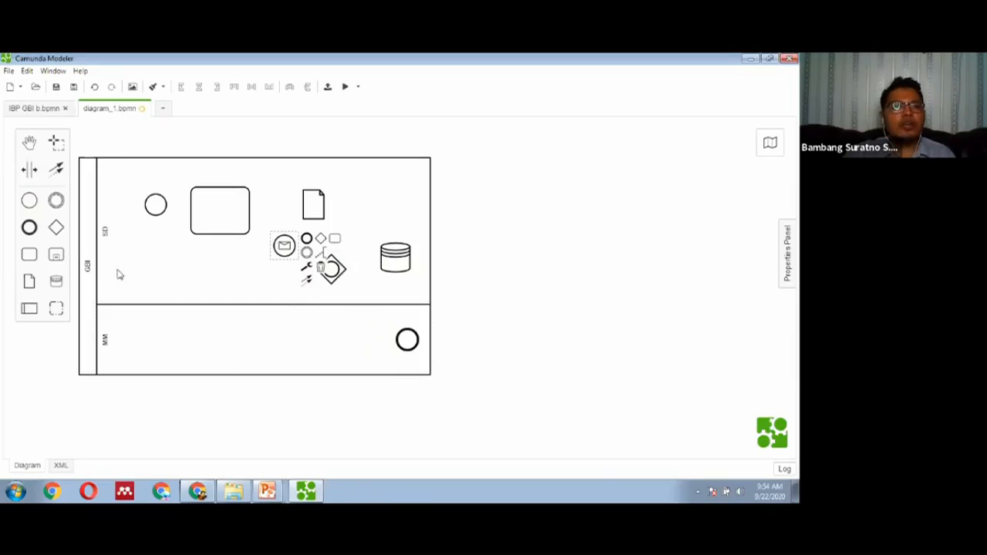
Add a third start event below the message start event in the SD lane and change it to a Timer Start Event
click(29, 201)
click(284, 281)
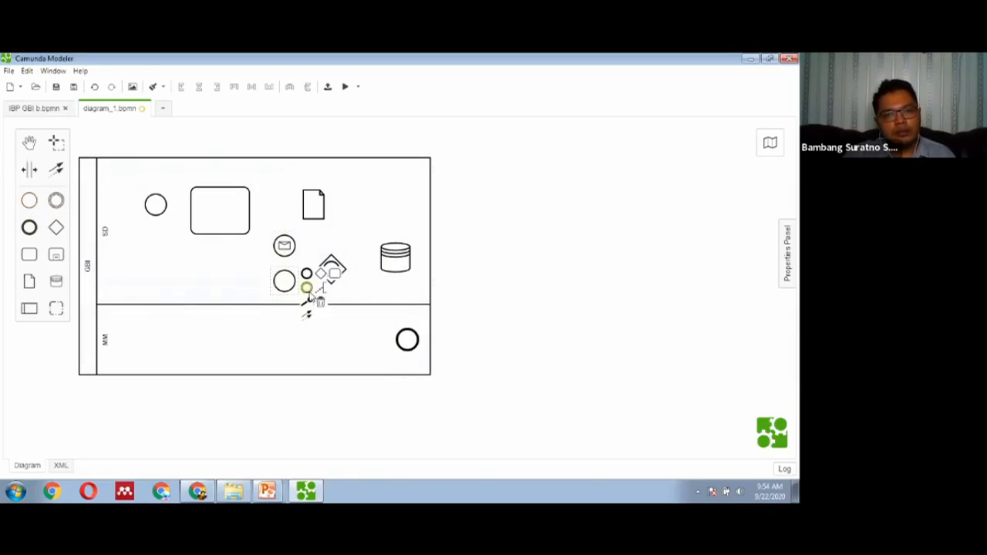
click(308, 302)
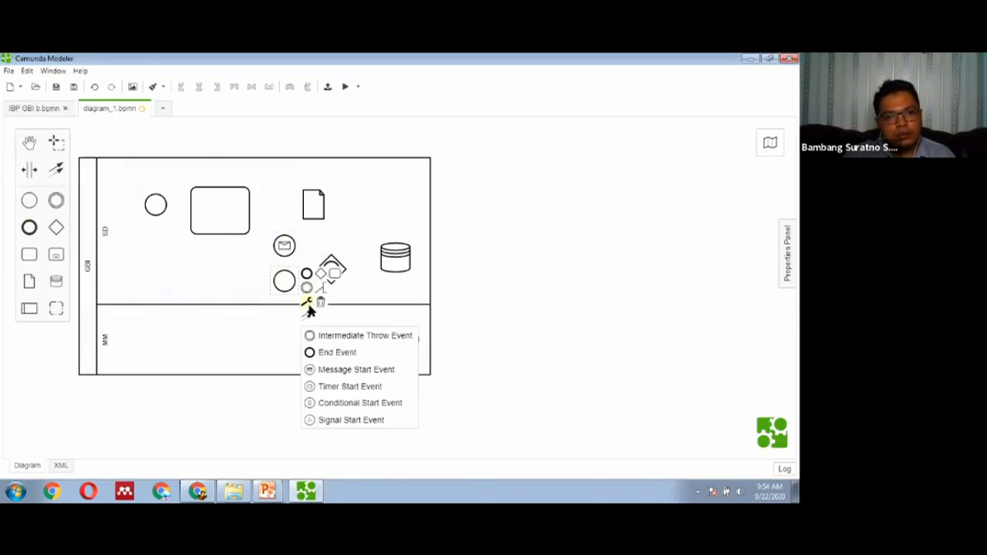
click(326, 391)
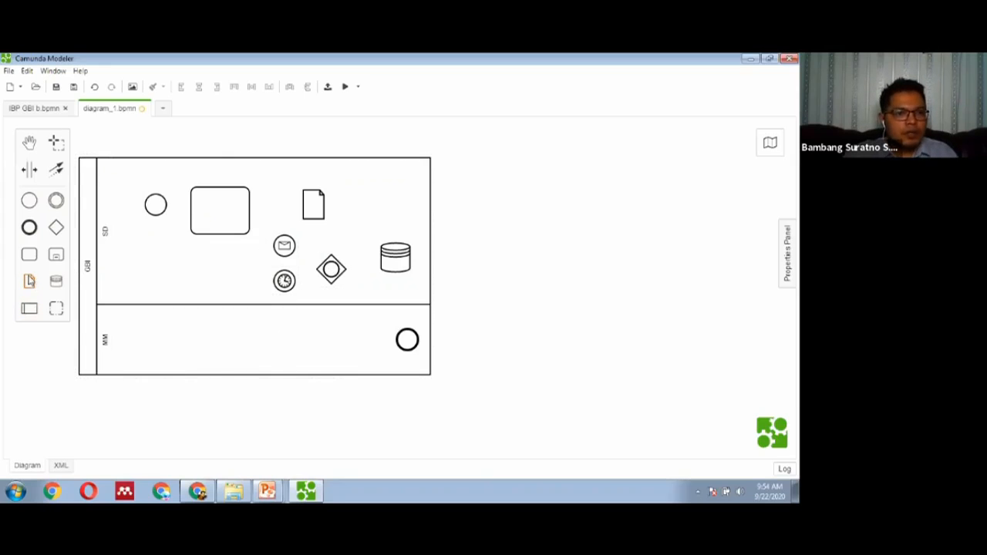
Add an expanded sub-process in the SD lane and shrink it from its upper-right corner
click(55, 261)
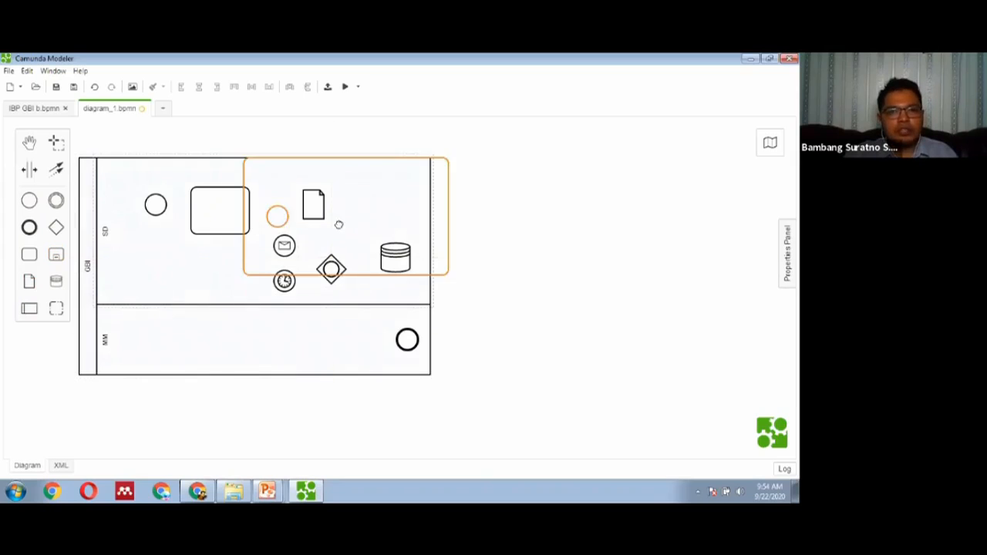
click(250, 244)
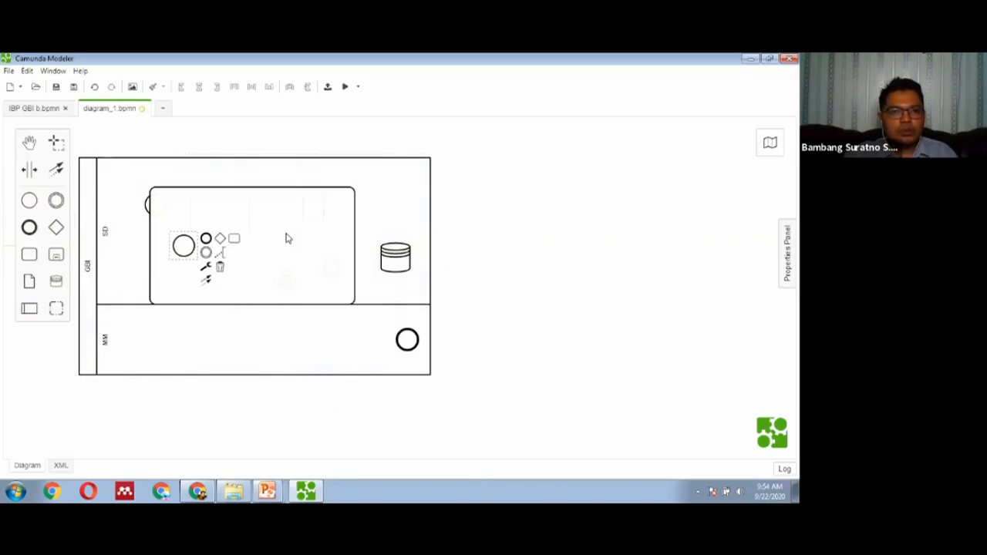
click(358, 191)
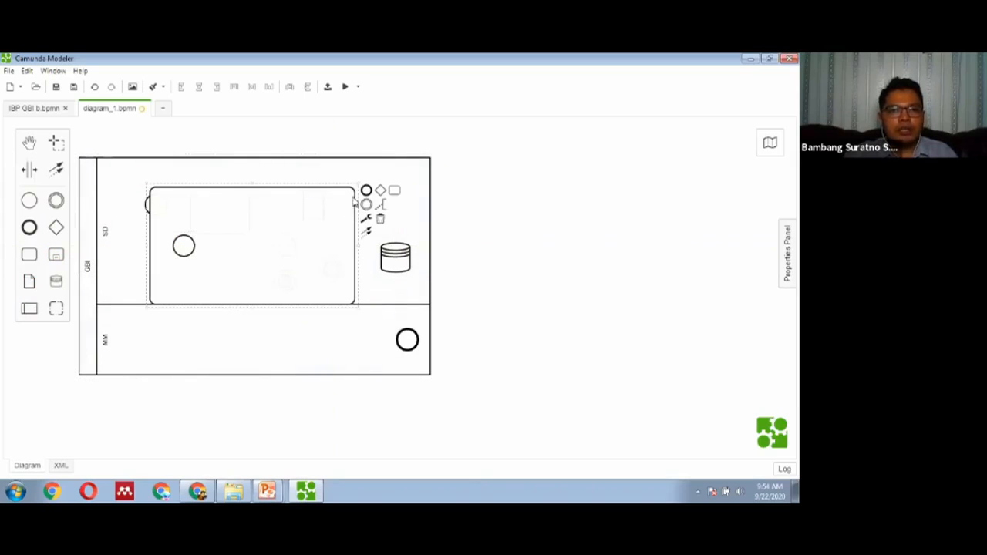
drag(360, 189, 281, 239)
Move the sub-process to the upper right of the SD lane, over the data object
drag(227, 297, 237, 315)
click(230, 302)
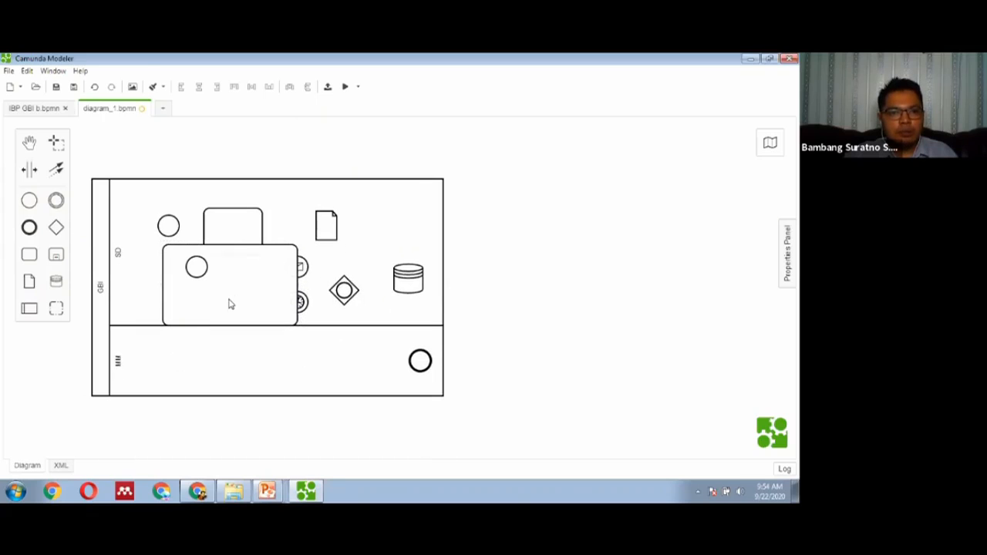
drag(274, 244, 416, 203)
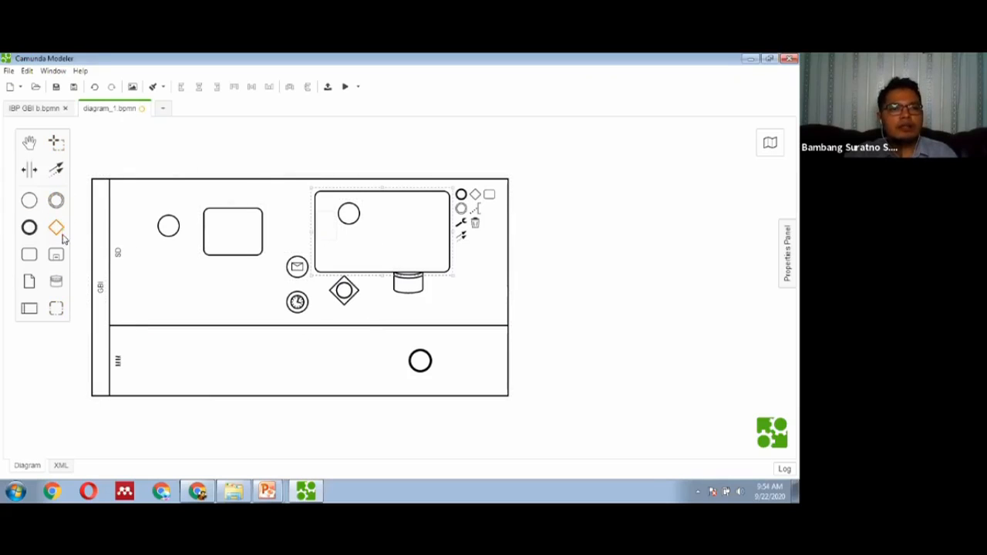
Connect the plain start event to the task in the SD lane with a sequence flow and align the event with the task
click(56, 173)
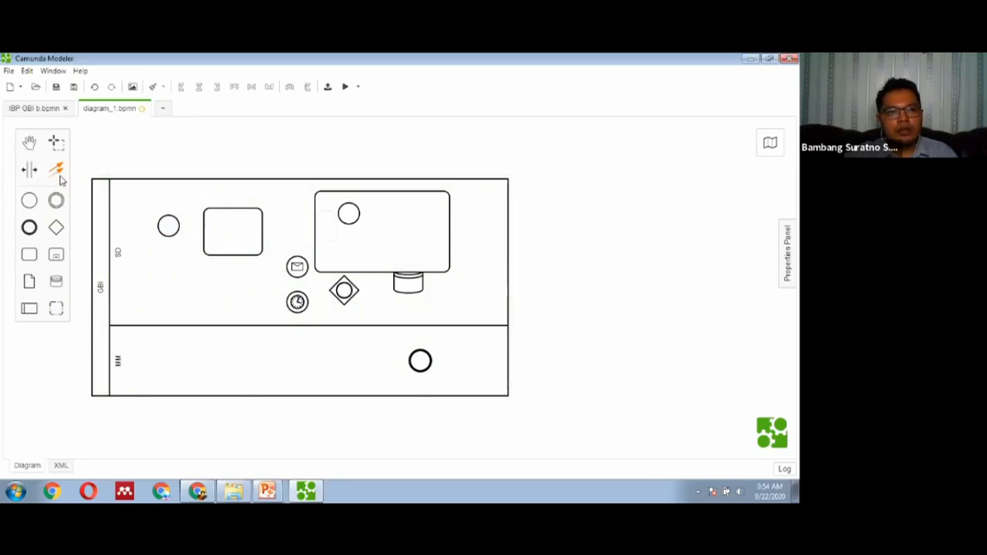
mouse_move(177, 234)
mouse_down()
mouse_move(210, 230)
mouse_move(164, 232)
mouse_up()
click(255, 292)
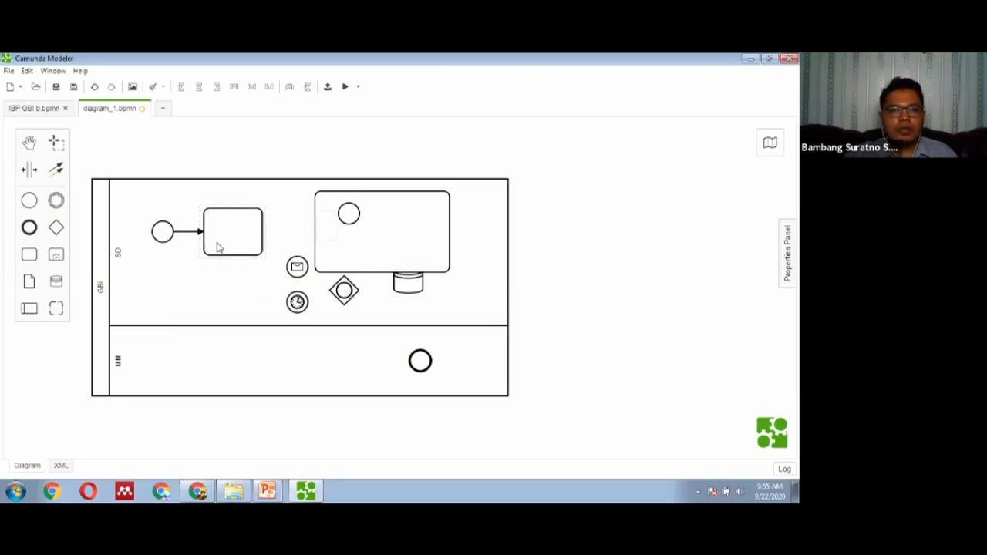
Add a second pool below the GBI pool and place a task inside it
click(32, 310)
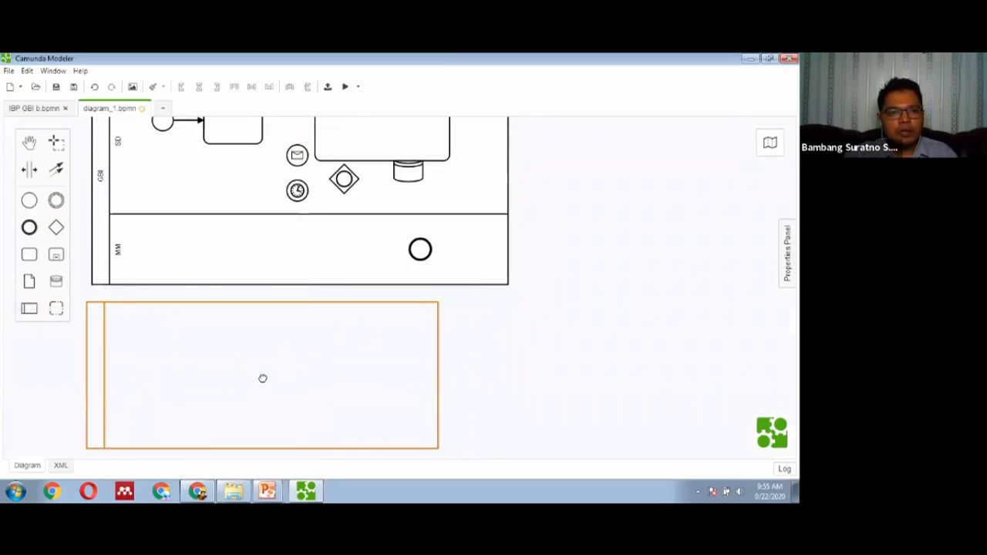
click(264, 378)
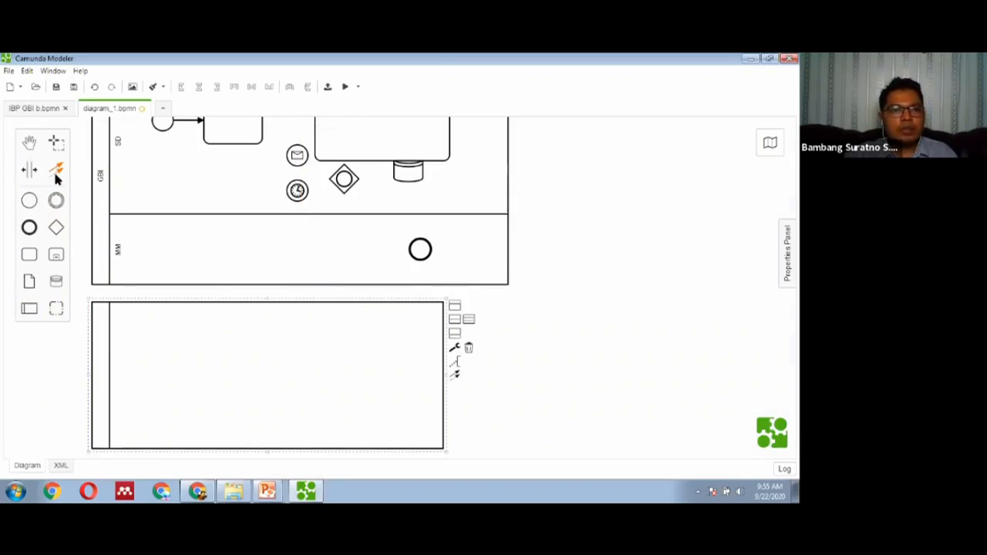
click(29, 254)
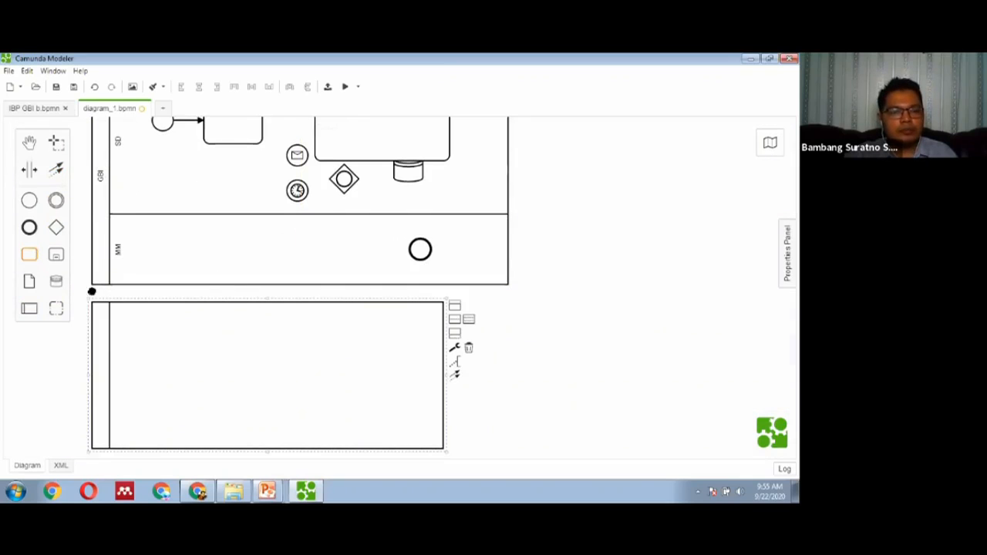
click(224, 351)
Draw a message flow from the SD lane's task to the task in the second pool
click(233, 131)
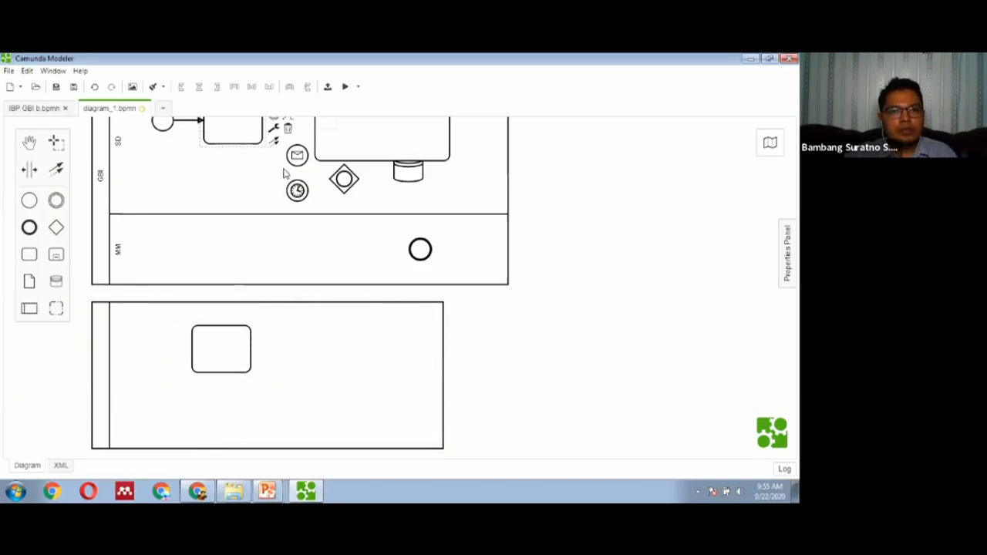
drag(274, 145, 222, 351)
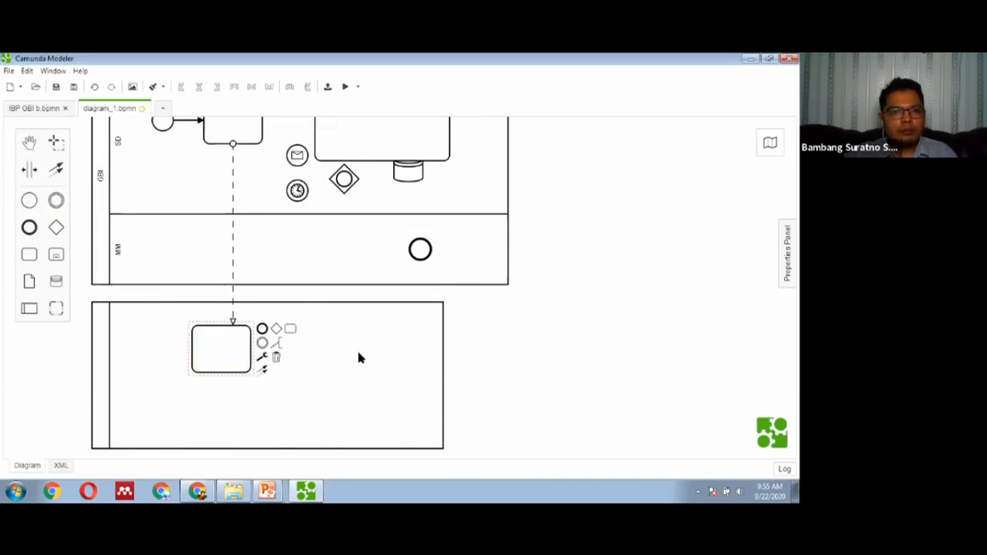
click(503, 338)
Connect the SD lane's task to the expanded sub-process with a sequence flow
scroll(493, 340, up, 2)
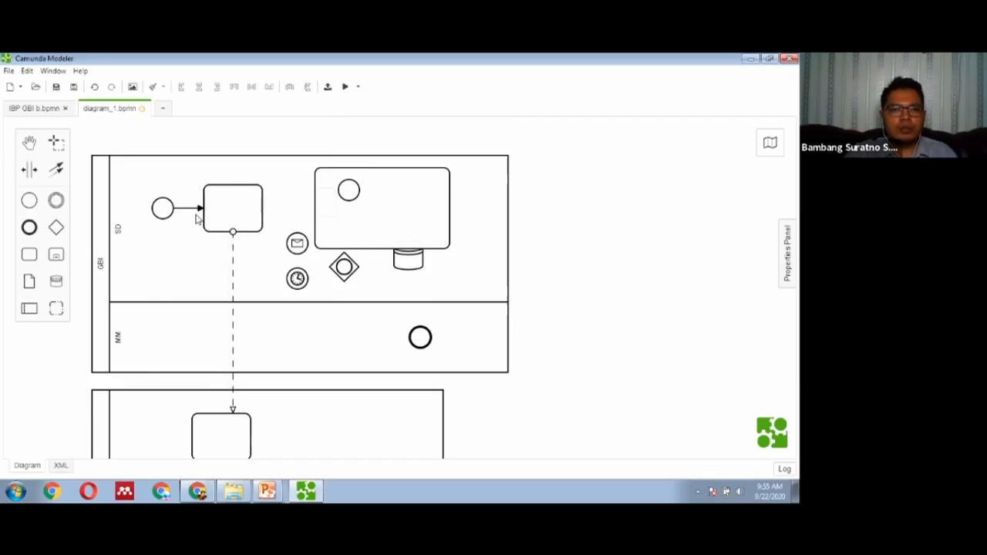
click(255, 216)
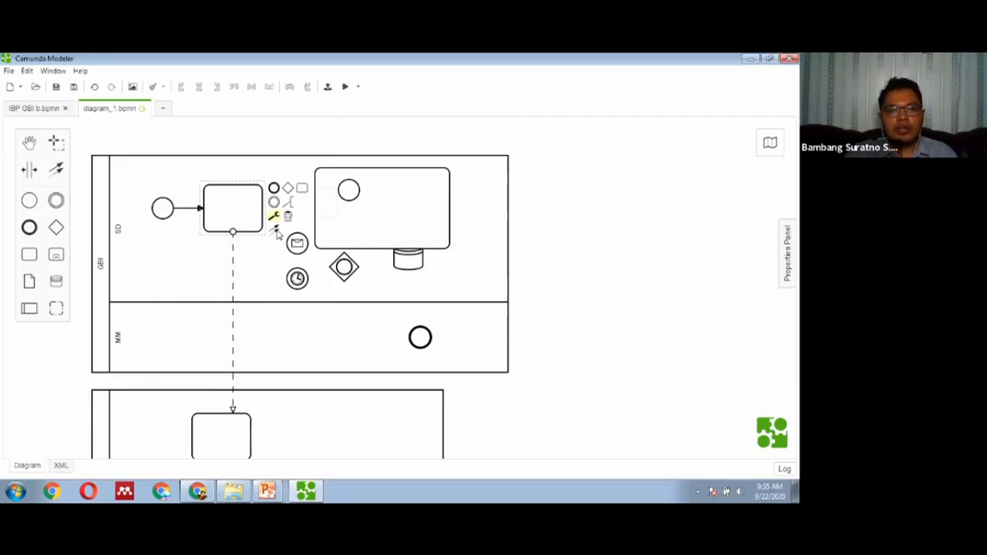
drag(279, 231, 339, 221)
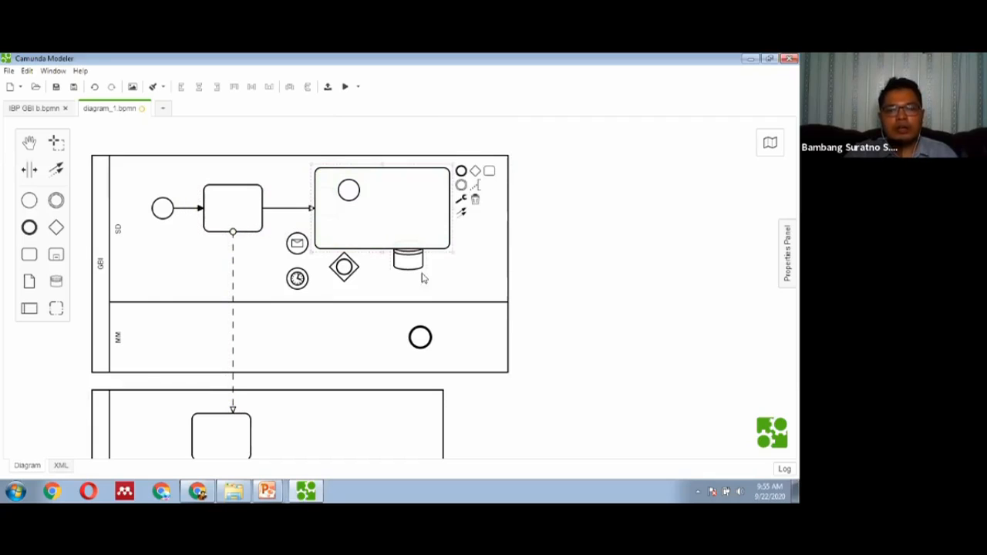
click(659, 297)
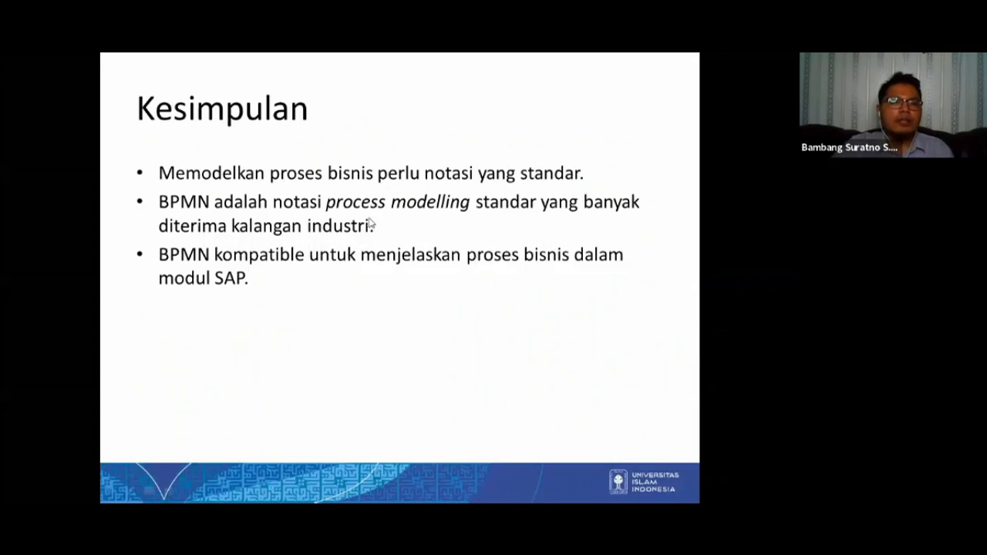